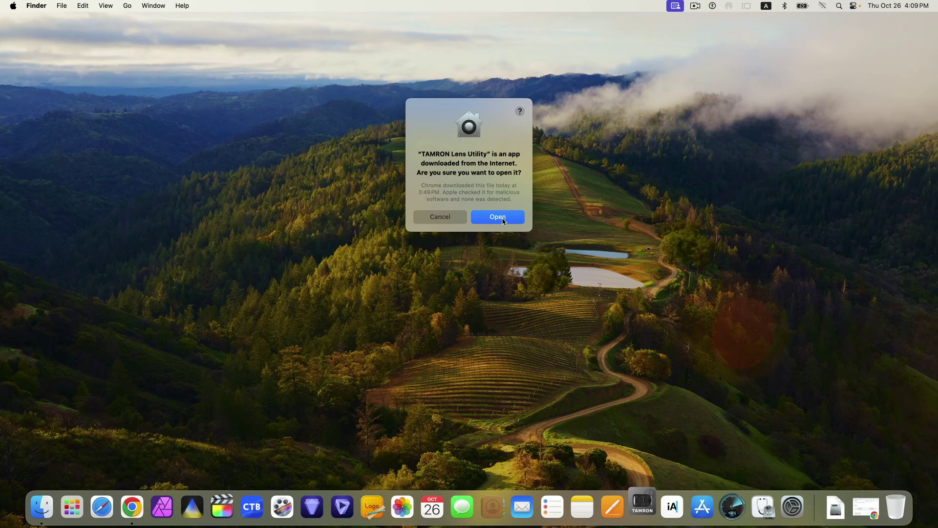
# - Allow the downloaded TAMRON Lens Utility to open and get past its welcome screen
pyautogui.click(503, 217)
pyautogui.click(441, 297)
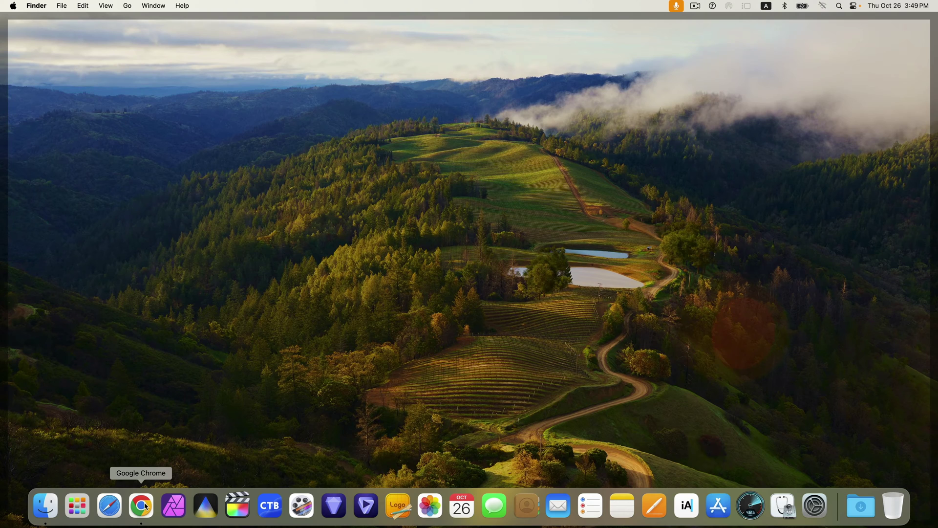
# - Load Tamron's Lens Utility download page in Google Chrome from the pasted address
pyautogui.click(141, 506)
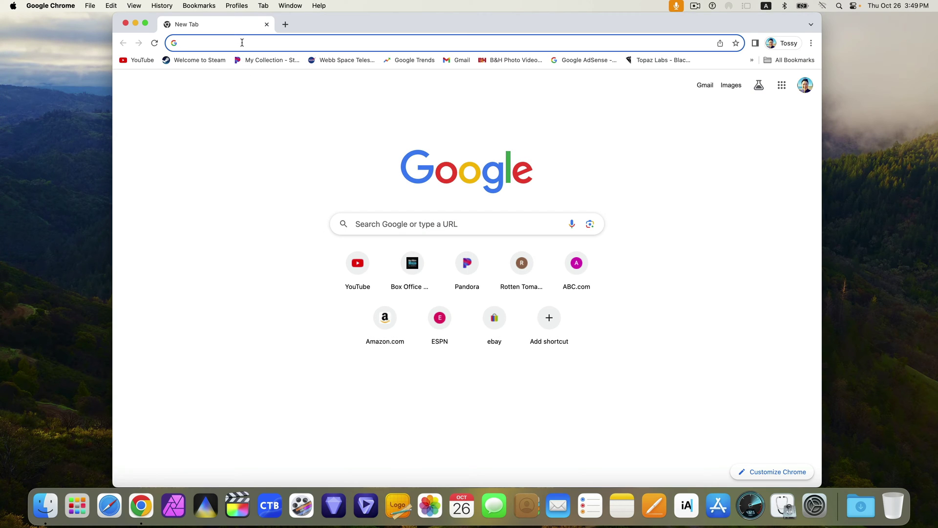
pyautogui.write('https://www.tamron.com/global/consumer/support/download/lensutility/')
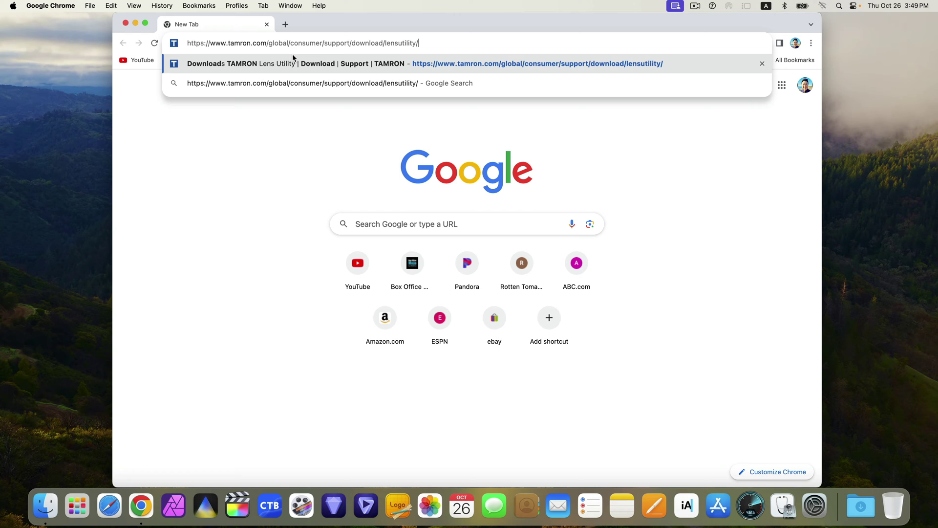
pyautogui.press('Return')
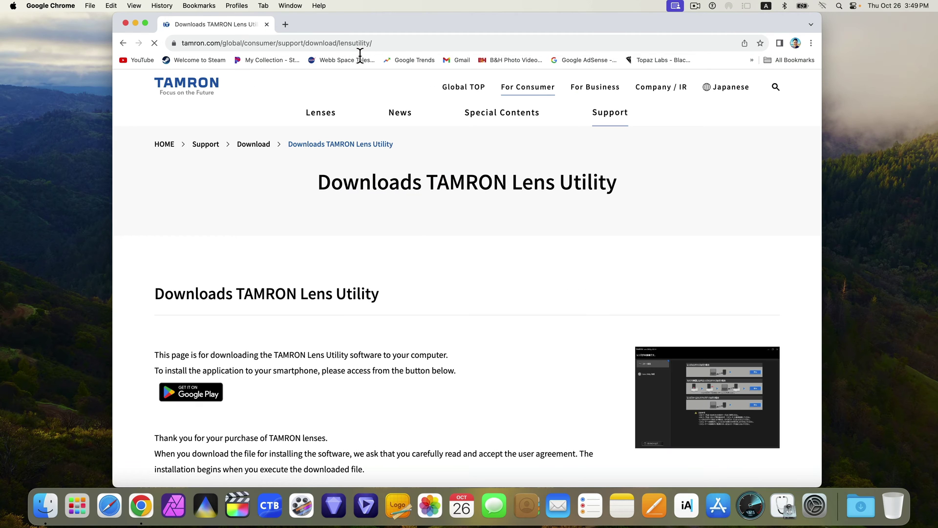
# - Download the Mac OS X version, TAMRON Lens Utility 2.0.dmg, from the Download section
pyautogui.scroll(-8, 504, 292)
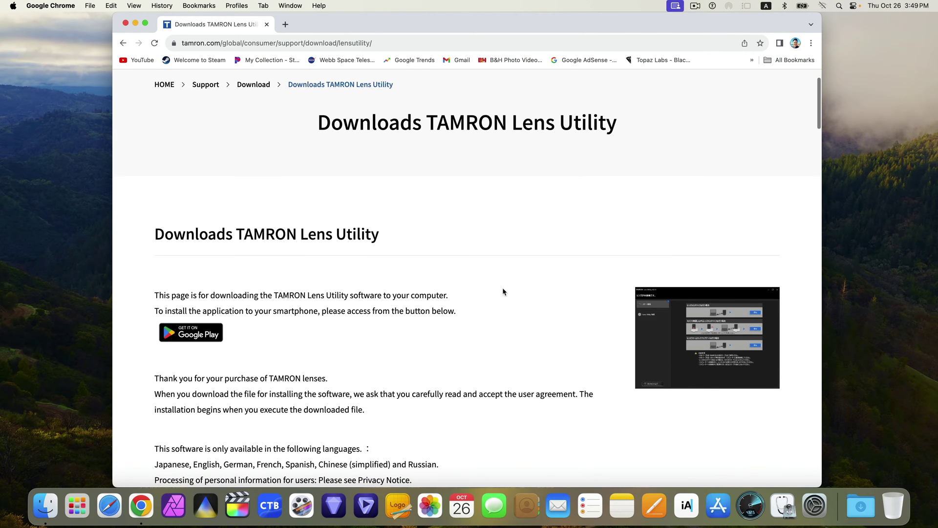
pyautogui.scroll(-20, 503, 292)
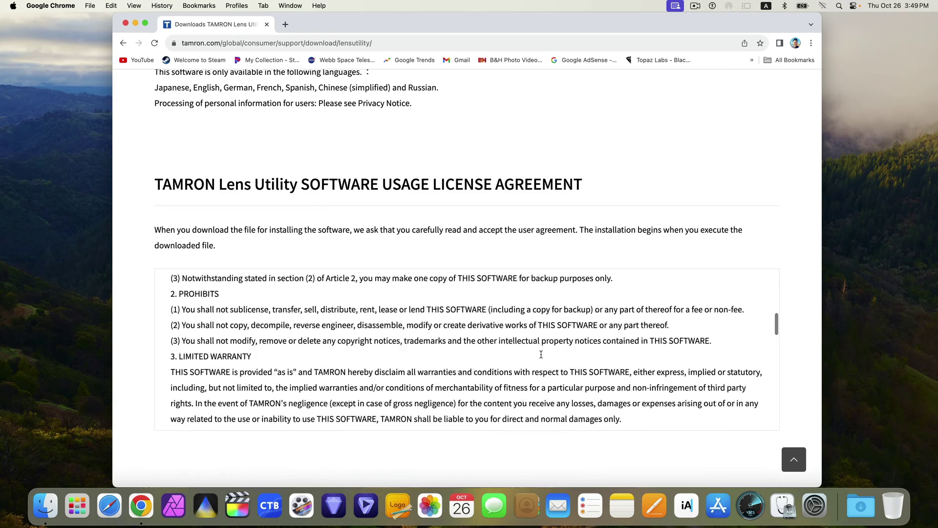
pyautogui.scroll(-15, 532, 447)
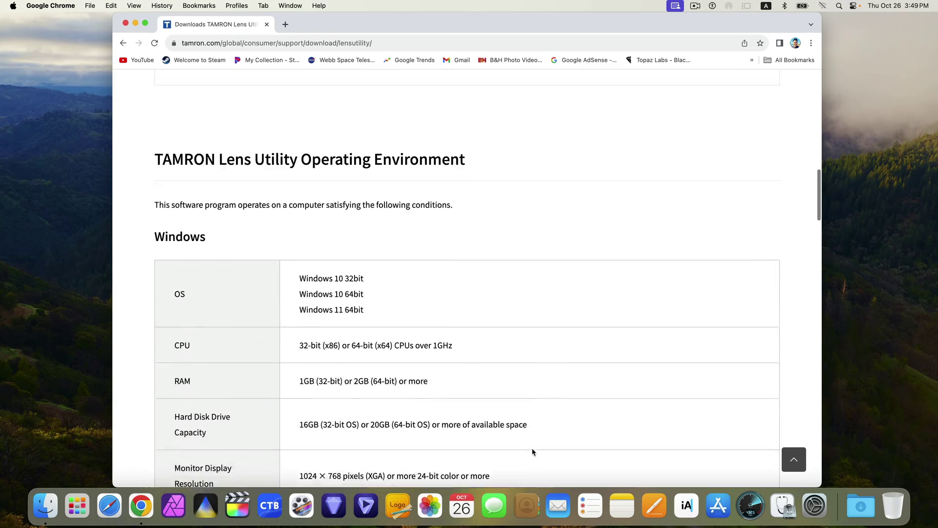
pyautogui.scroll(-7, 532, 447)
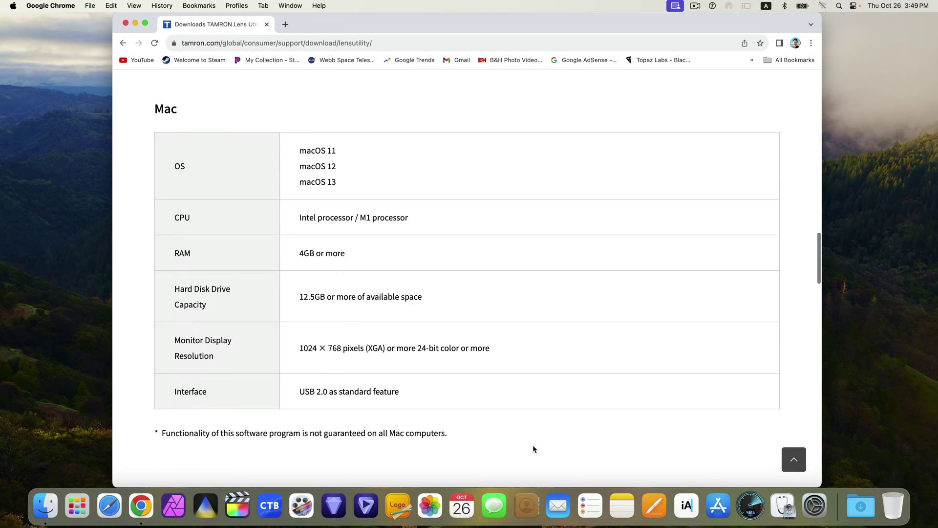
pyautogui.scroll(3, 471, 382)
pyautogui.scroll(-7, 563, 322)
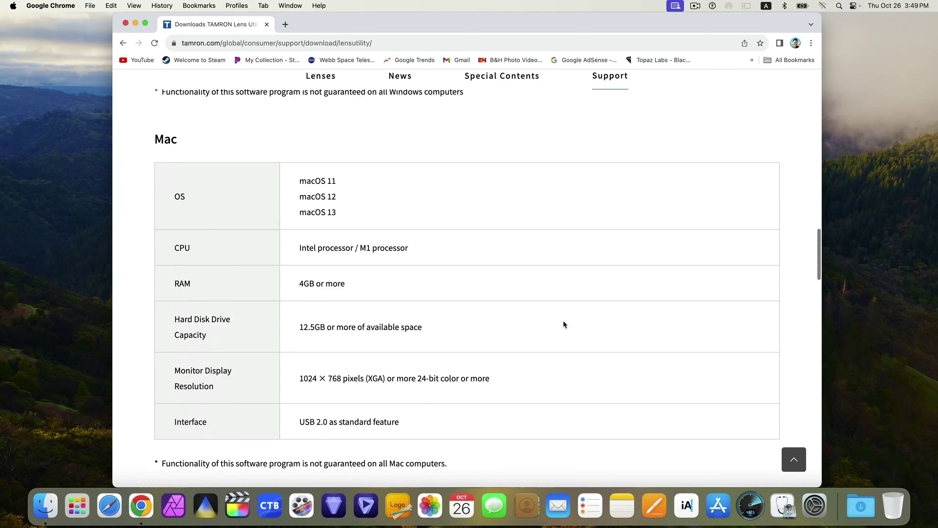
pyautogui.scroll(-3, 564, 321)
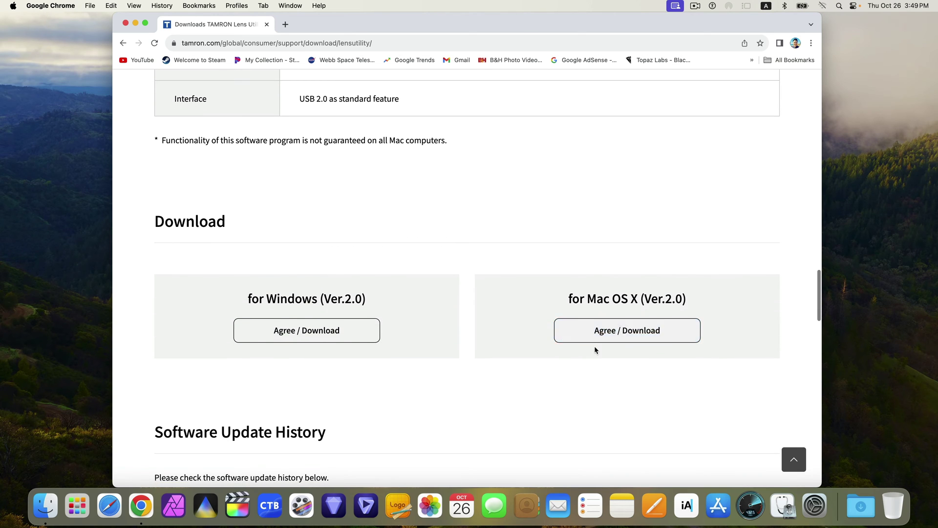
pyautogui.click(633, 328)
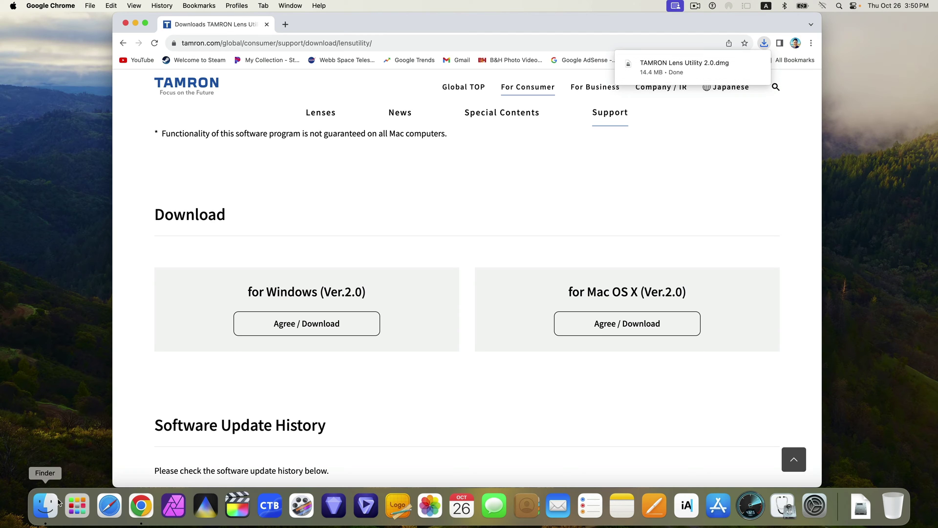
# - Copy TAMRON Lens Utility from the 2.0.dmg into Applications, then close the installer window
pyautogui.click(137, 24)
pyautogui.click(42, 510)
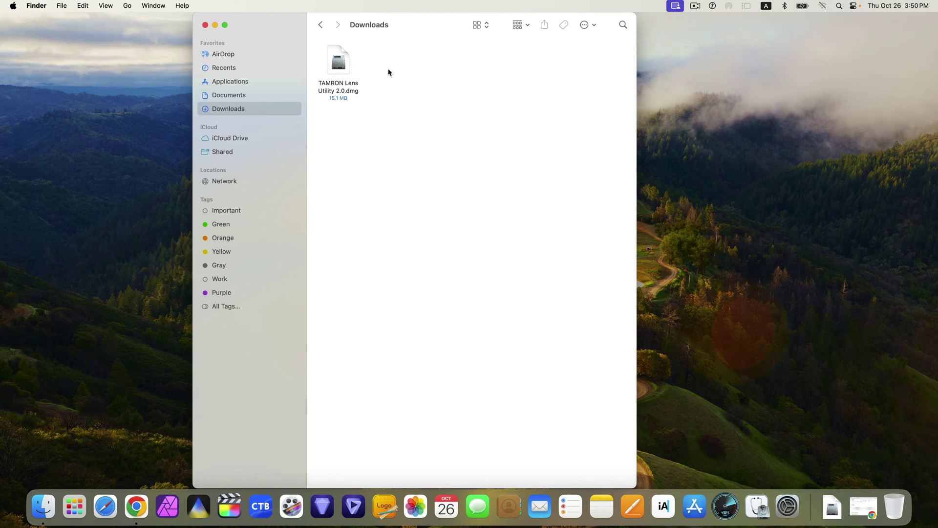
pyautogui.click(339, 67)
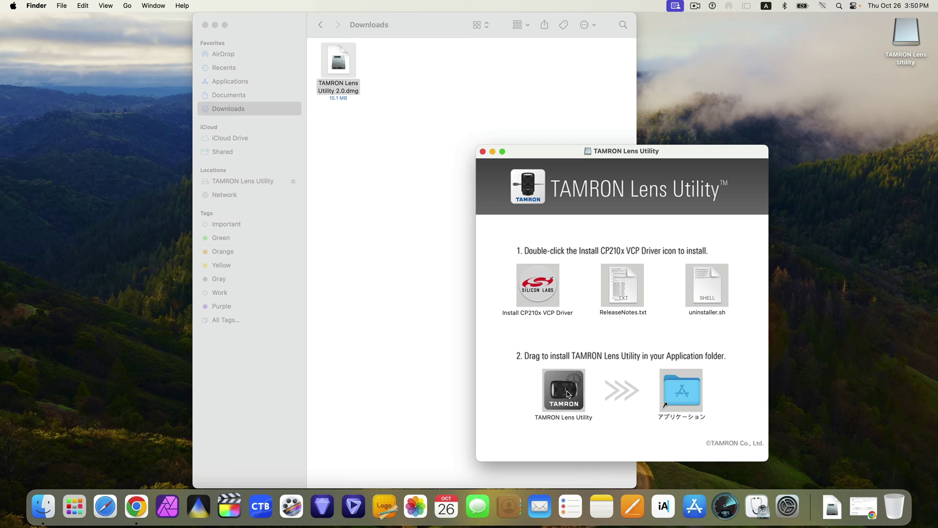
pyautogui.moveTo(568, 394); pyautogui.dragTo(684, 389)
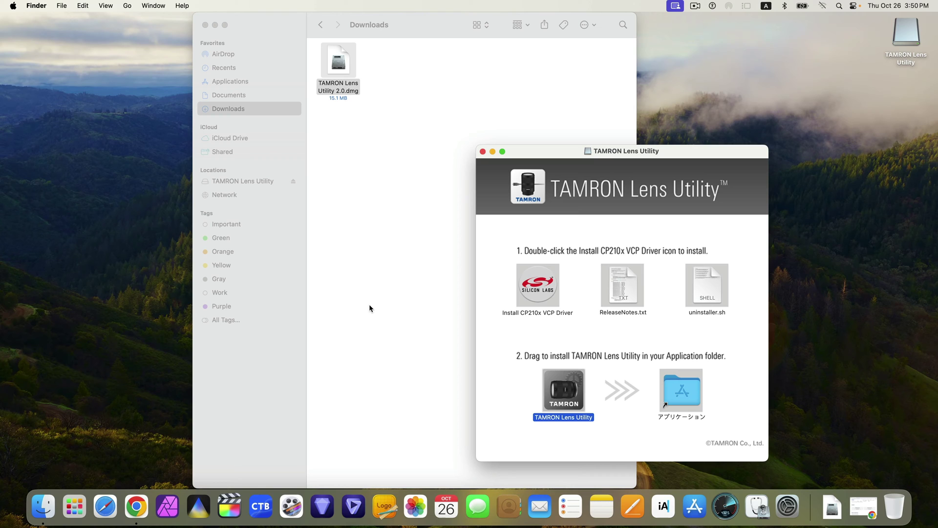
pyautogui.click(483, 152)
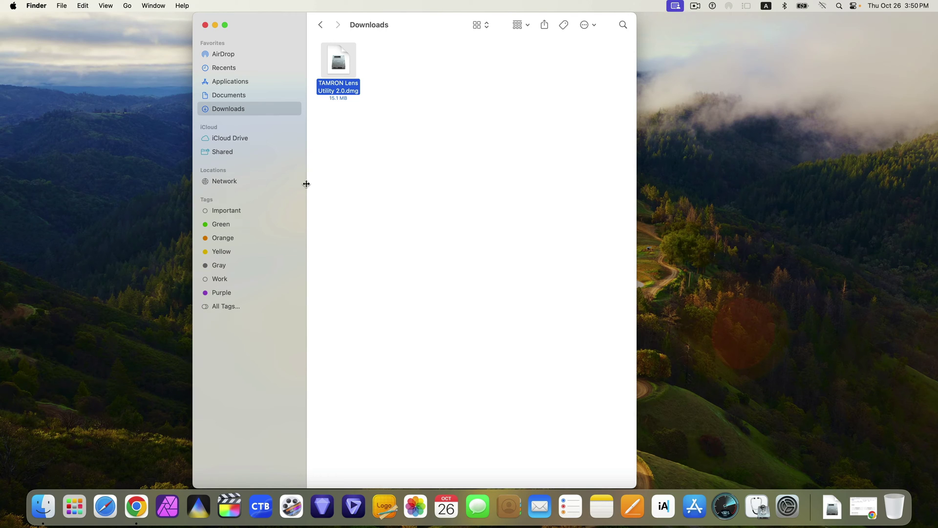
# - Add TAMRON Lens Utility from Applications to the Dock and close the Applications window
pyautogui.click(240, 81)
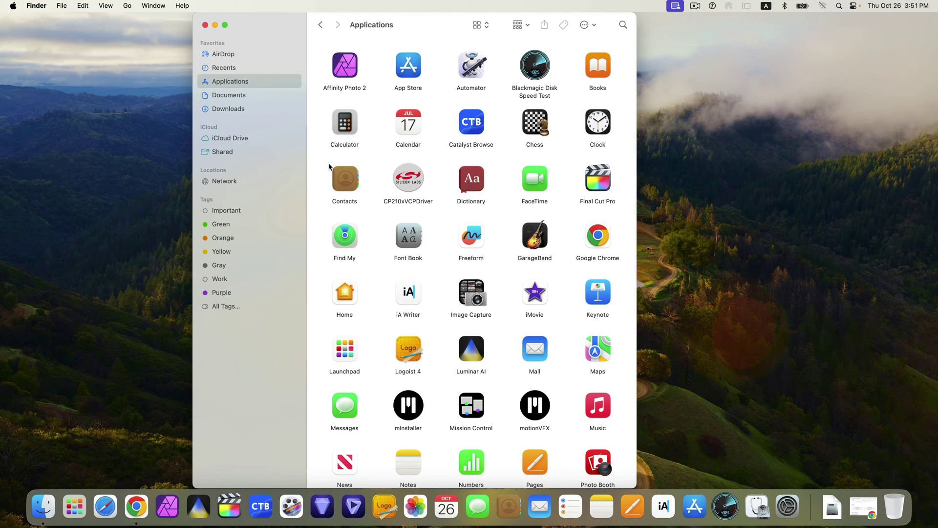
pyautogui.scroll(-10, 498, 290)
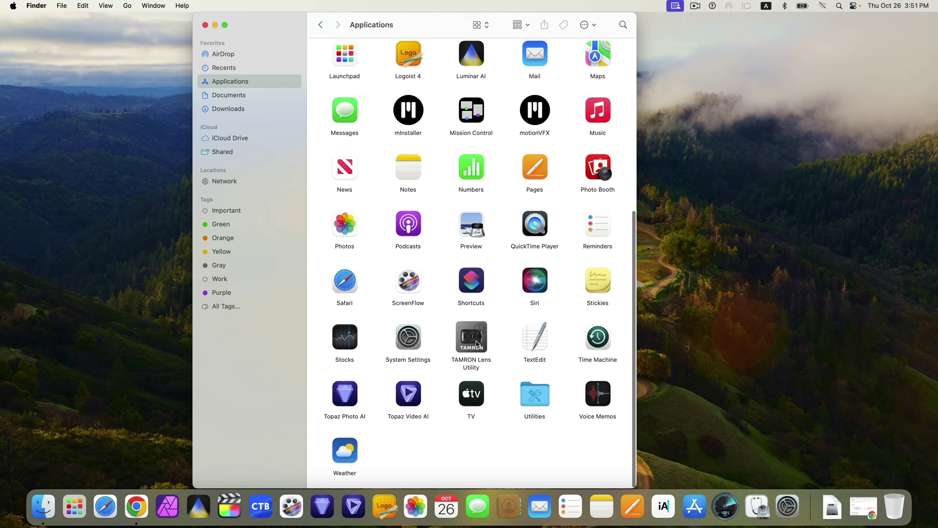
pyautogui.moveTo(473, 337); pyautogui.dragTo(641, 508)
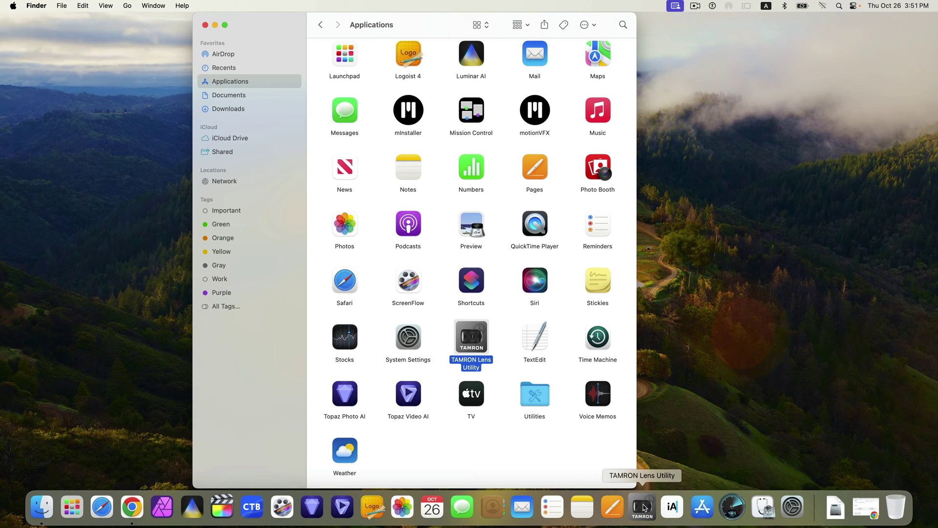
pyautogui.click(205, 25)
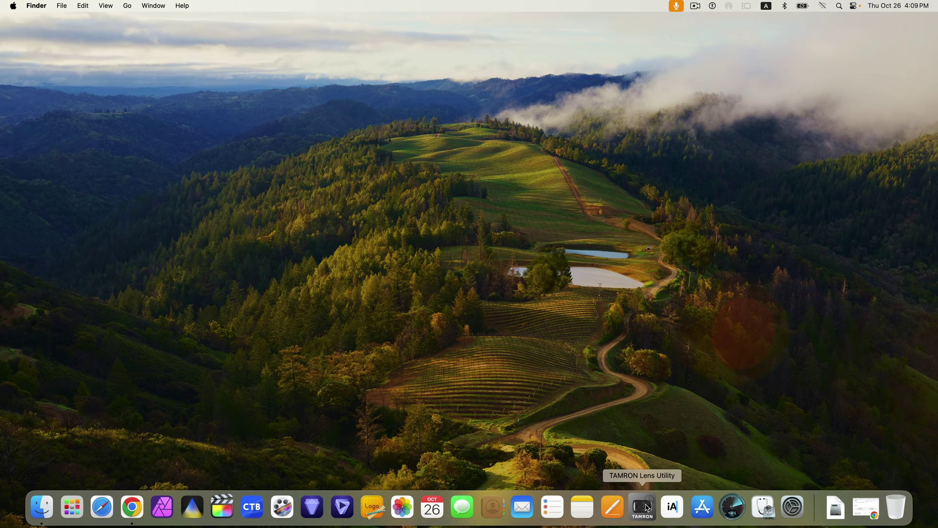
# - Launch TAMRON Lens Utility from the Dock, approve opening it, and go to the start menu
pyautogui.click(647, 508)
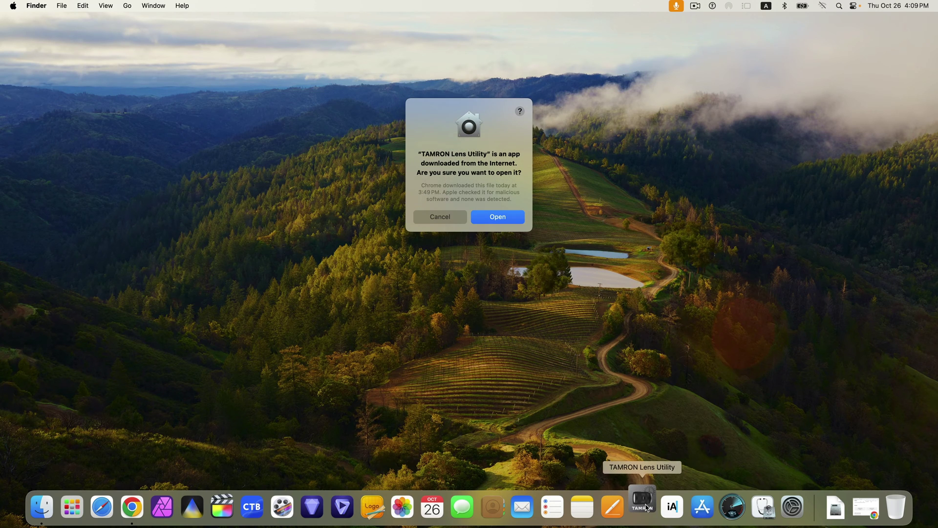
pyautogui.click(502, 218)
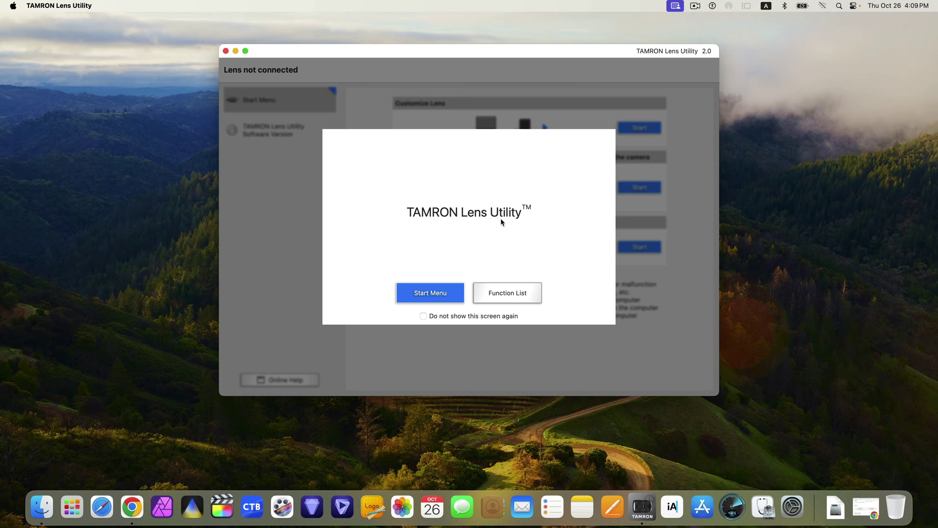
pyautogui.click(442, 298)
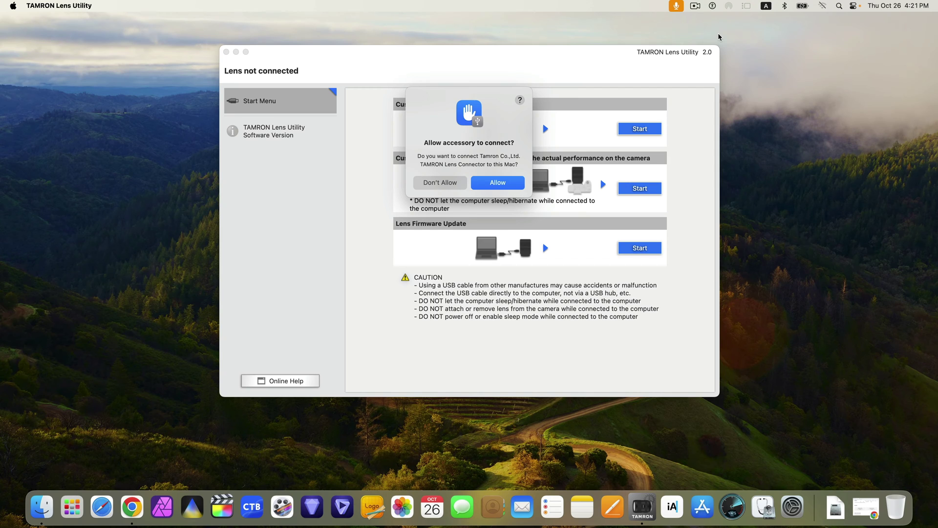
# - Allow the Tamron Lens Connector and start Lens Firmware Update, showing Ver. 02 and Ver. 03
pyautogui.click(494, 186)
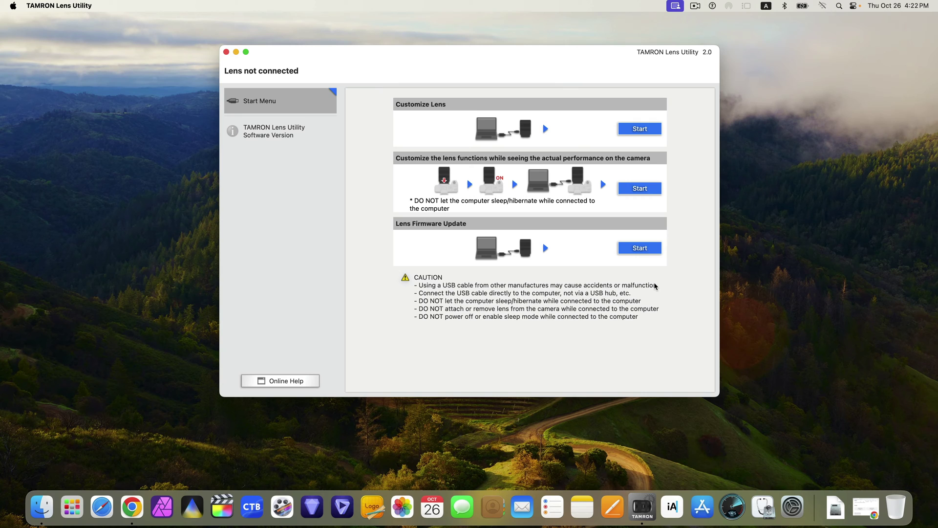
pyautogui.click(638, 248)
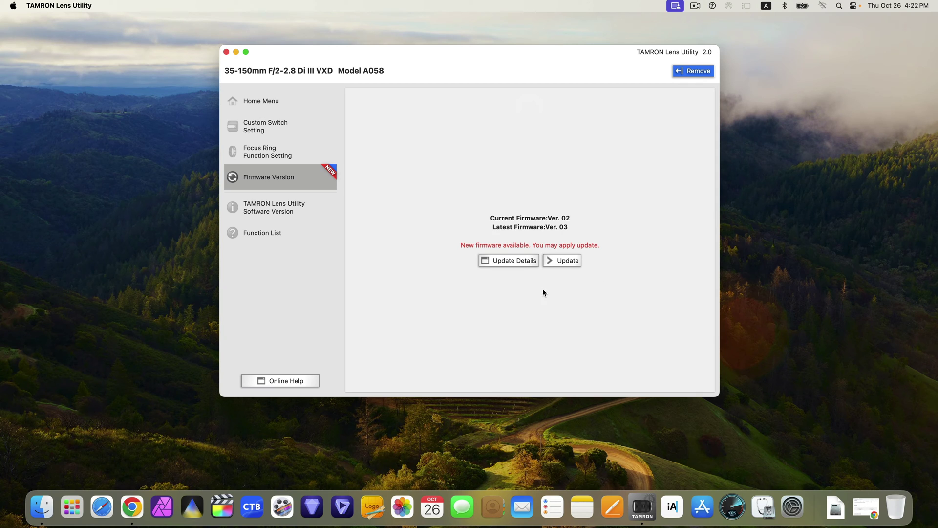
# - Read the A058 Ver. 3 firmware notes under Di III on tamron.com, then minimize Safari
pyautogui.click(517, 261)
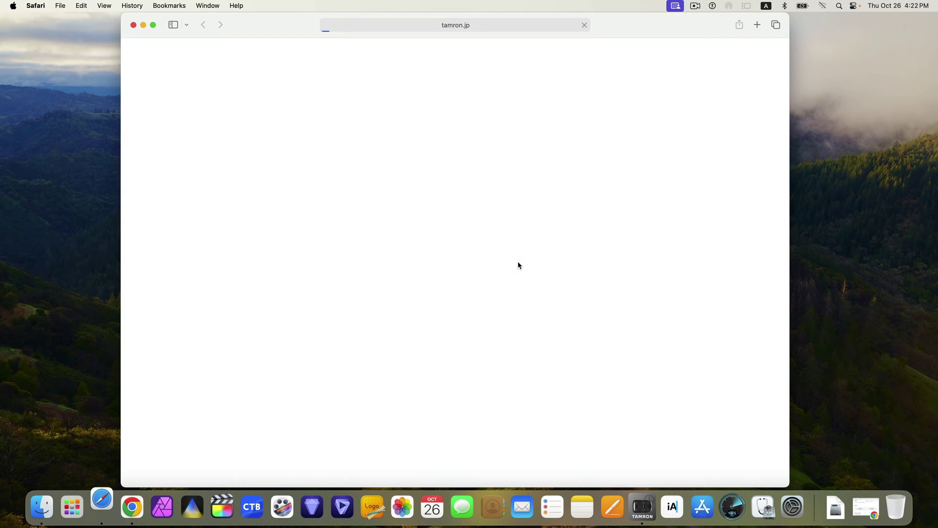
pyautogui.scroll(-10, 488, 284)
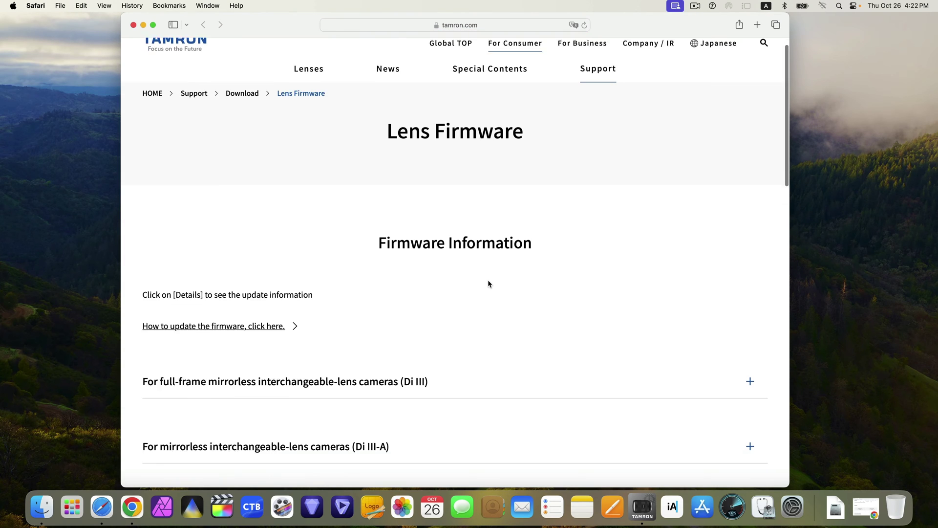
pyautogui.scroll(5, 490, 284)
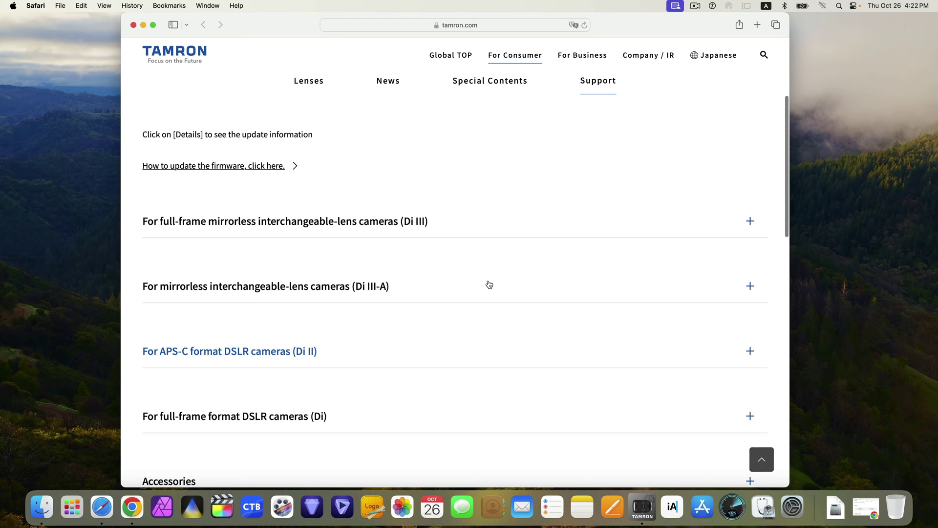
pyautogui.click(491, 284)
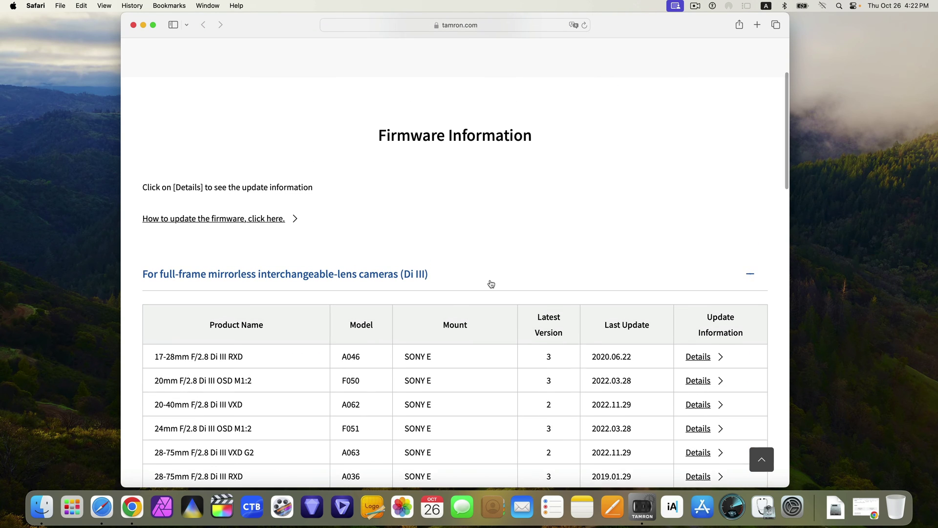
pyautogui.scroll(-8, 488, 289)
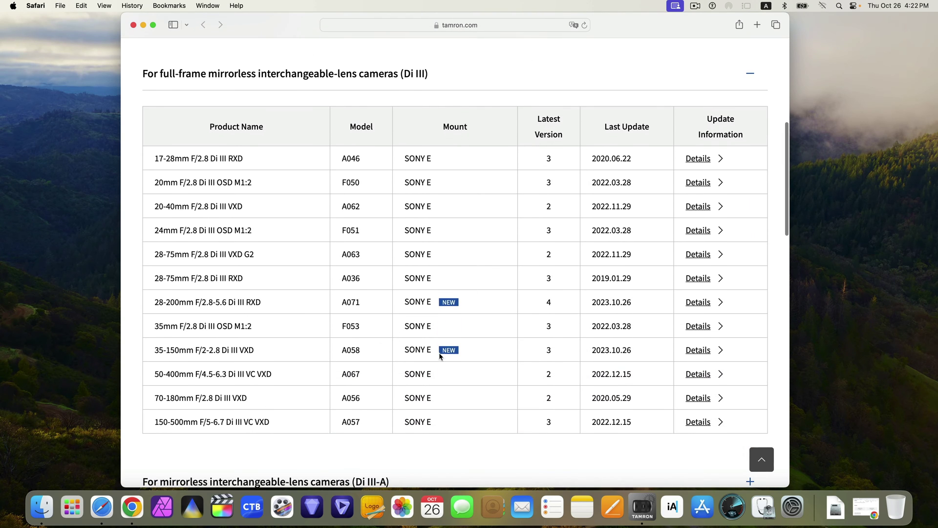
pyautogui.scroll(-1, 367, 349)
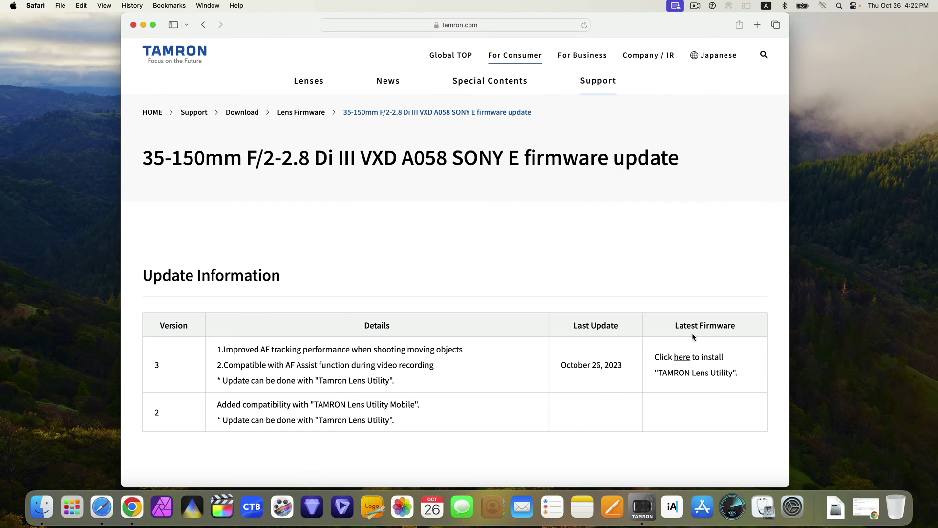
pyautogui.scroll(-2, 606, 337)
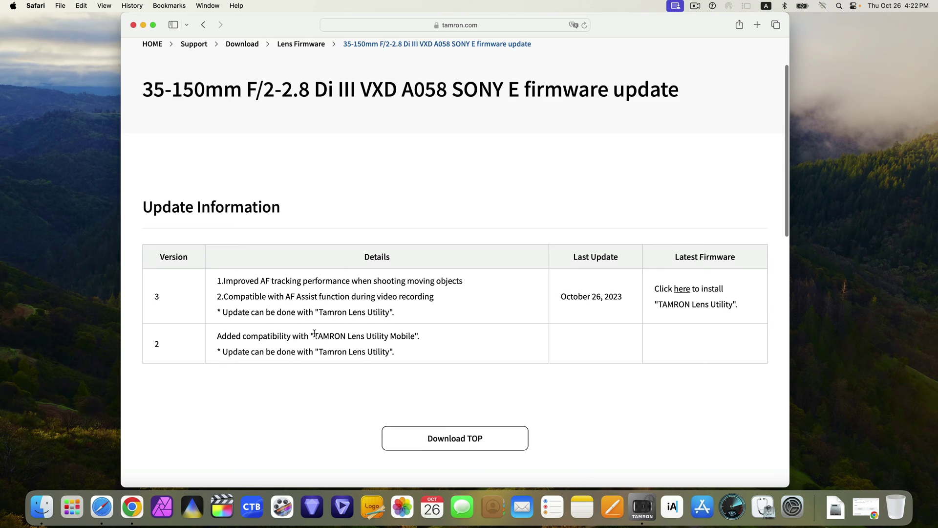
pyautogui.scroll(-2, 314, 333)
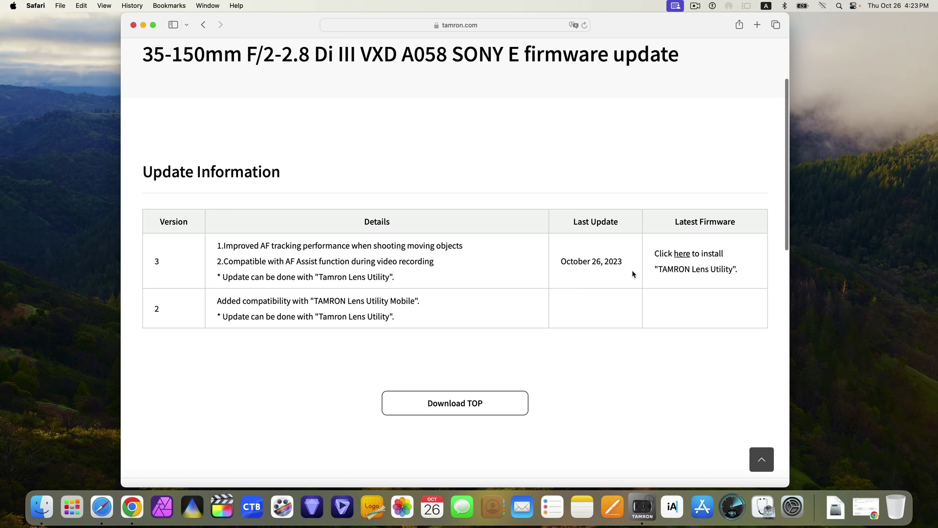
pyautogui.click(143, 25)
# - Start updating the A058 lens firmware to Ver. 03, accepting the update warnings
pyautogui.click(489, 324)
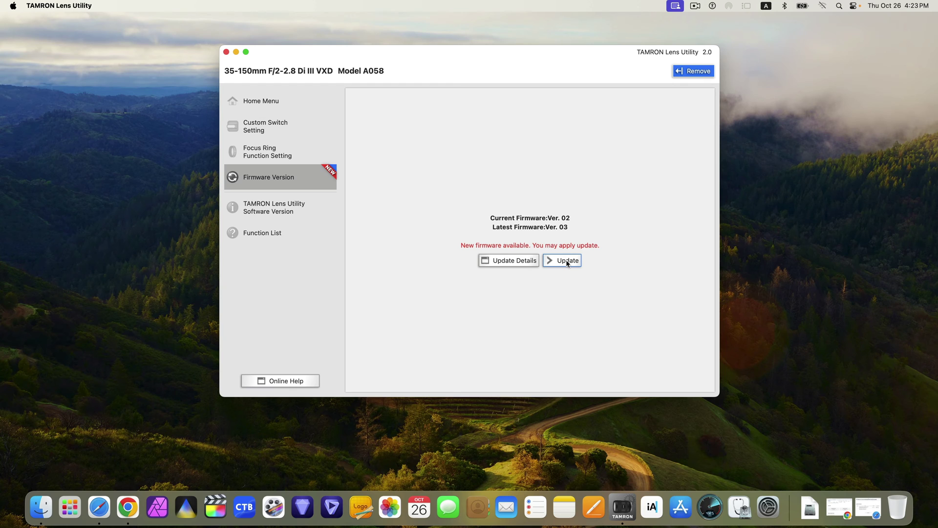
pyautogui.click(566, 260)
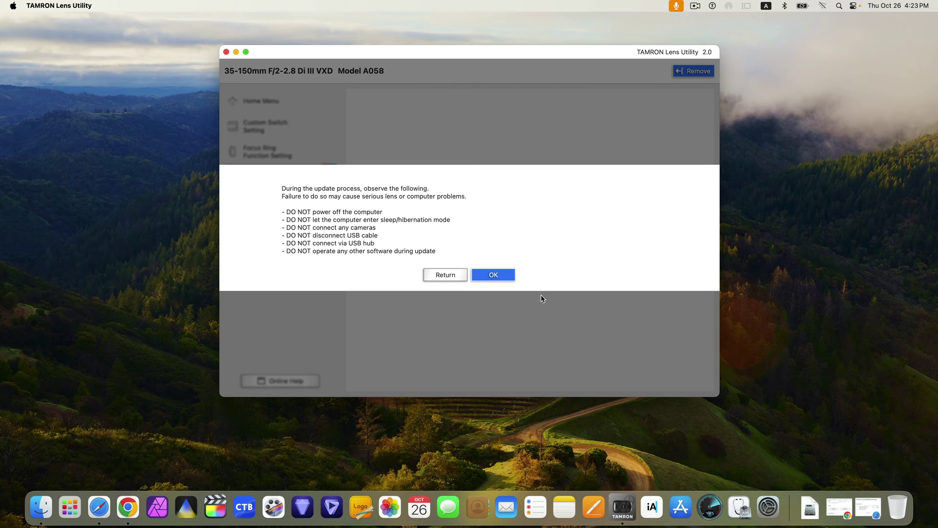
pyautogui.click(494, 275)
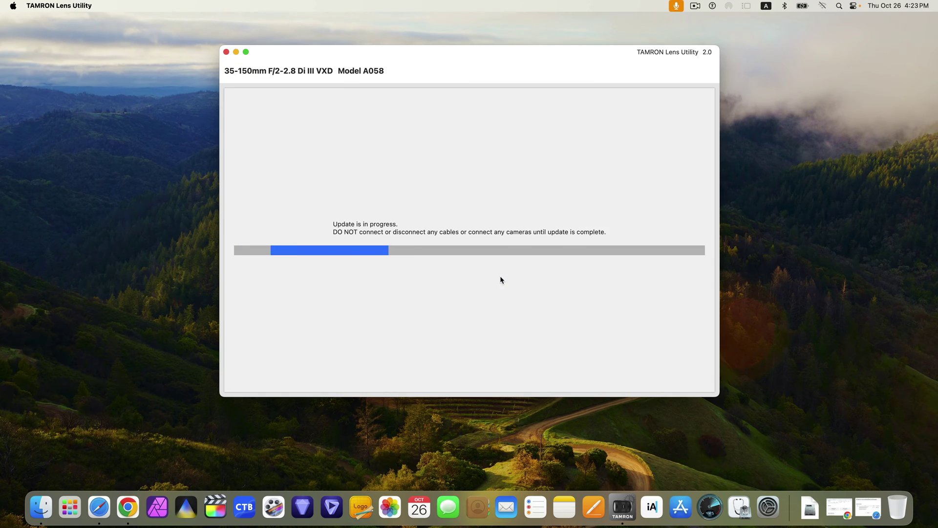